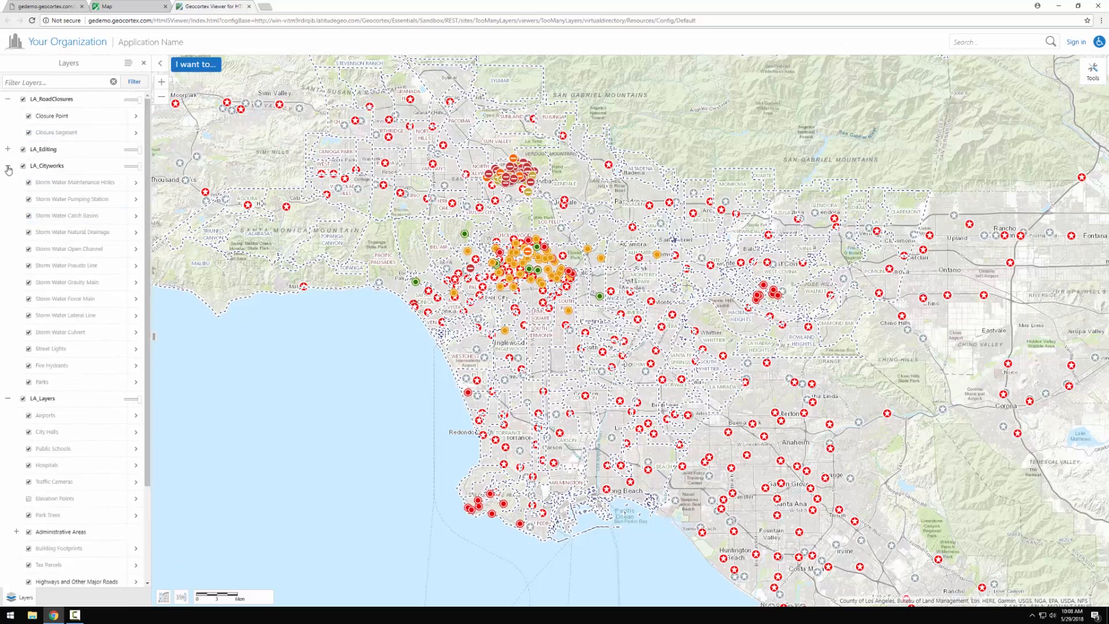
Collapse the LA_Cityworks and LA_Layers groups, and try filtering the layer list by "trees" before clearing the filter
left_click(7, 166)
left_click(8, 182)
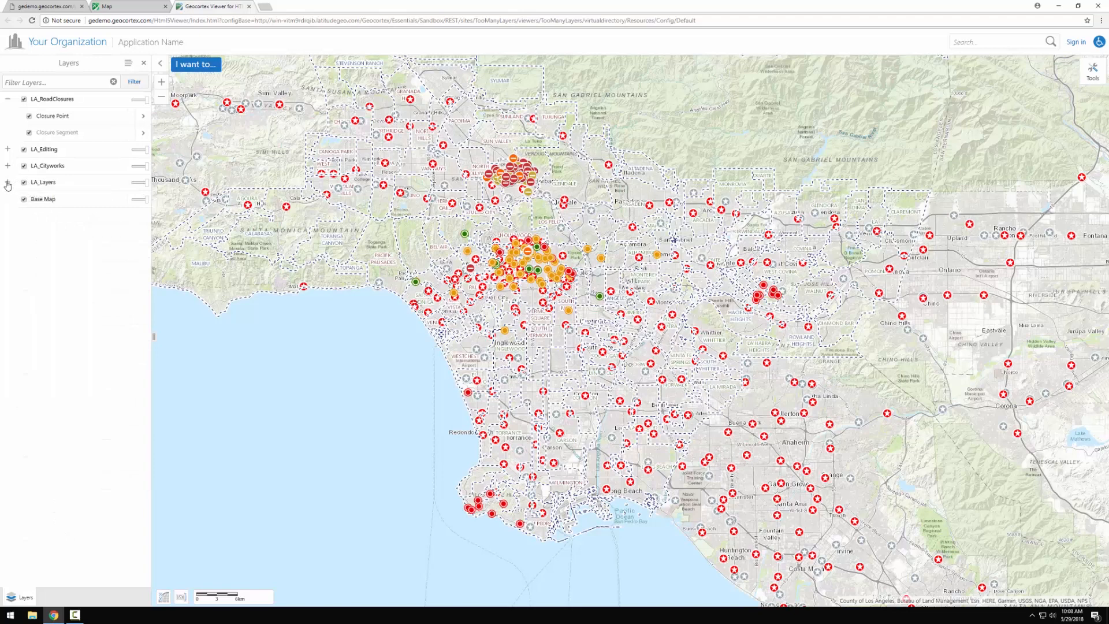
left_click(36, 82)
type("trees")
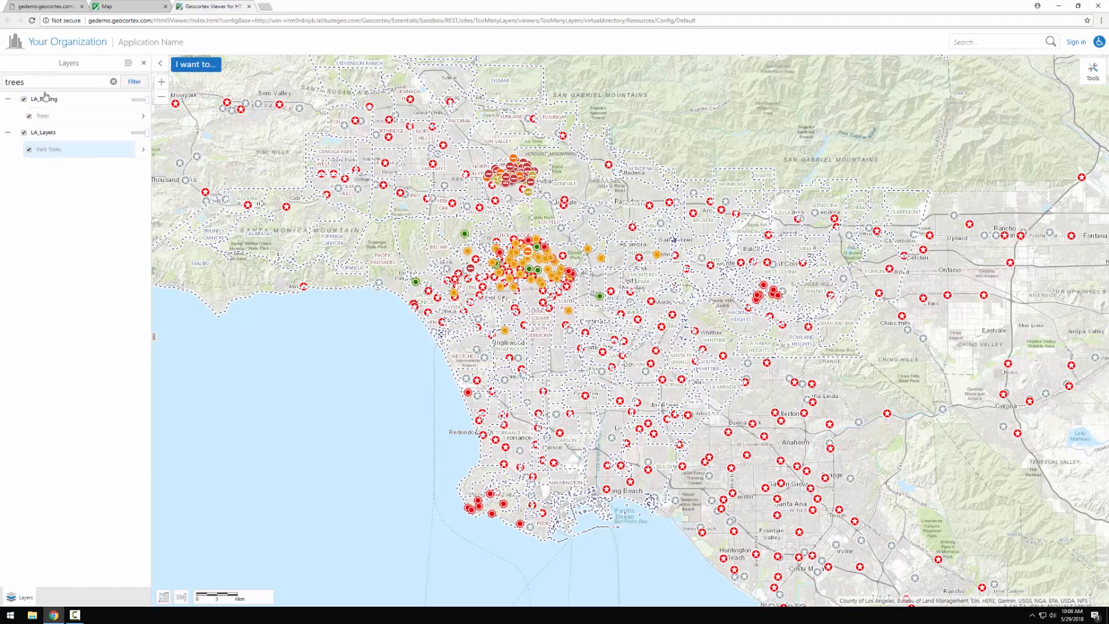
left_click(112, 83)
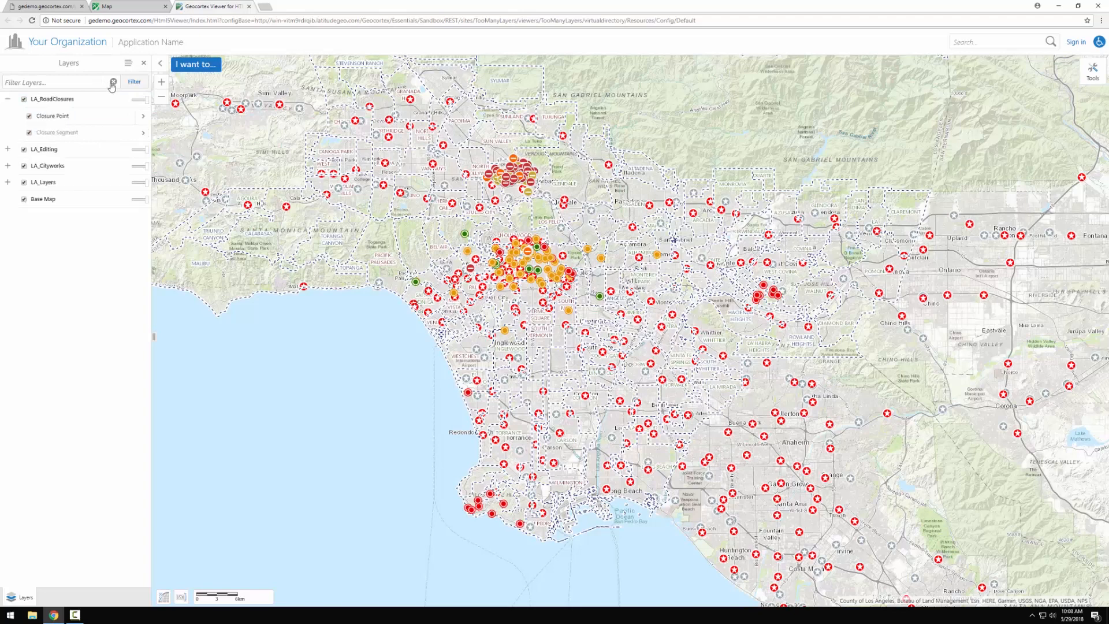
Expand the LA_Editing, LA_Cityworks and LA_Layers groups to review the full layer list
left_click(8, 149)
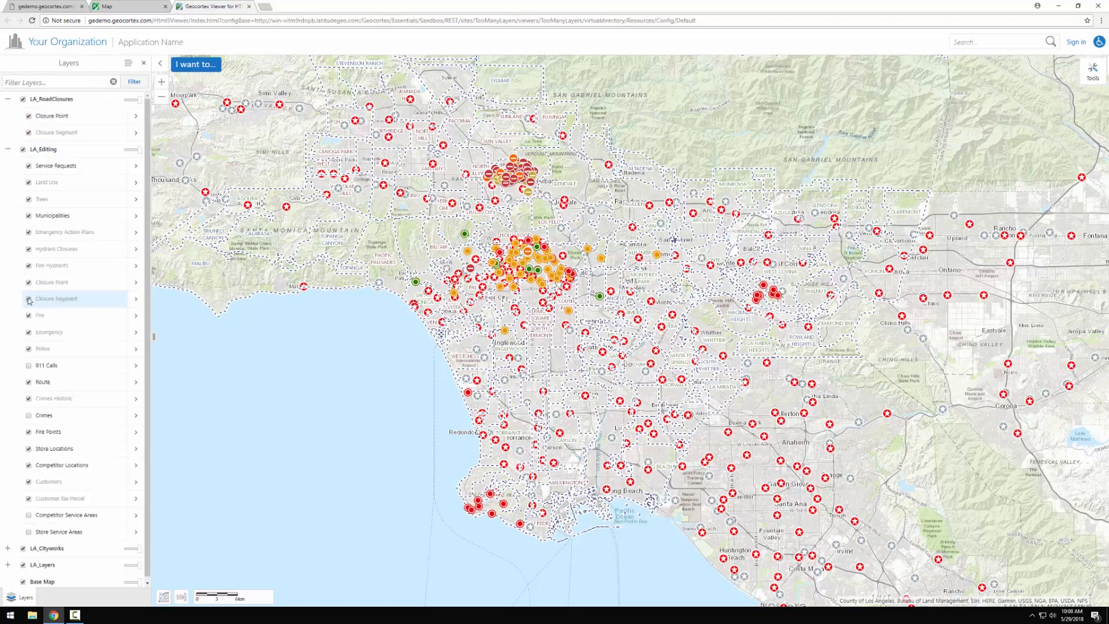
left_click(7, 545)
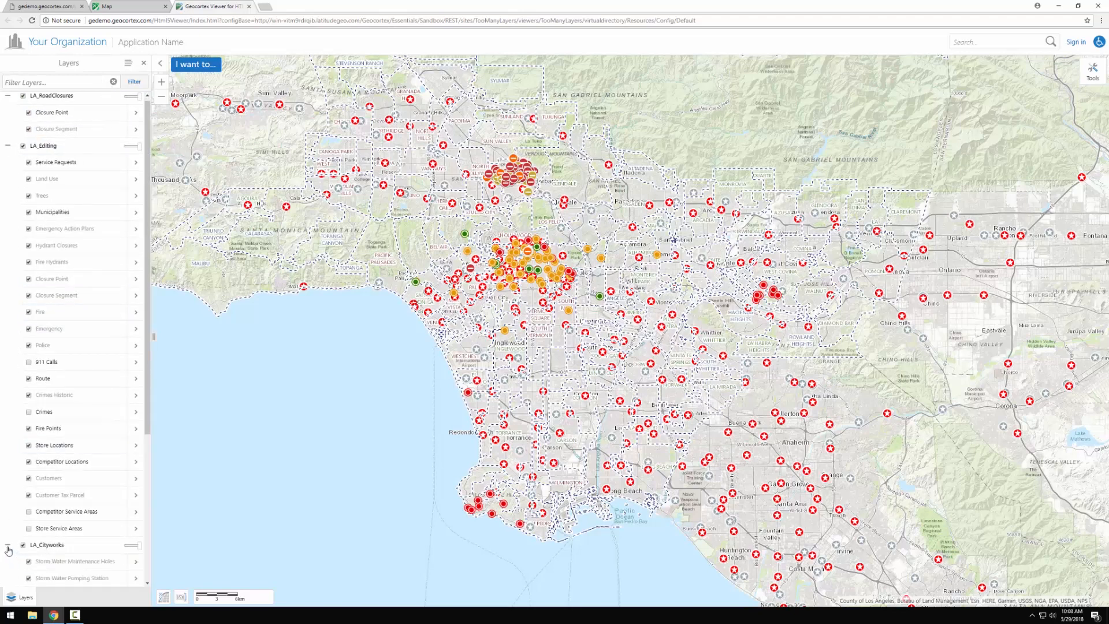
left_click(8, 561)
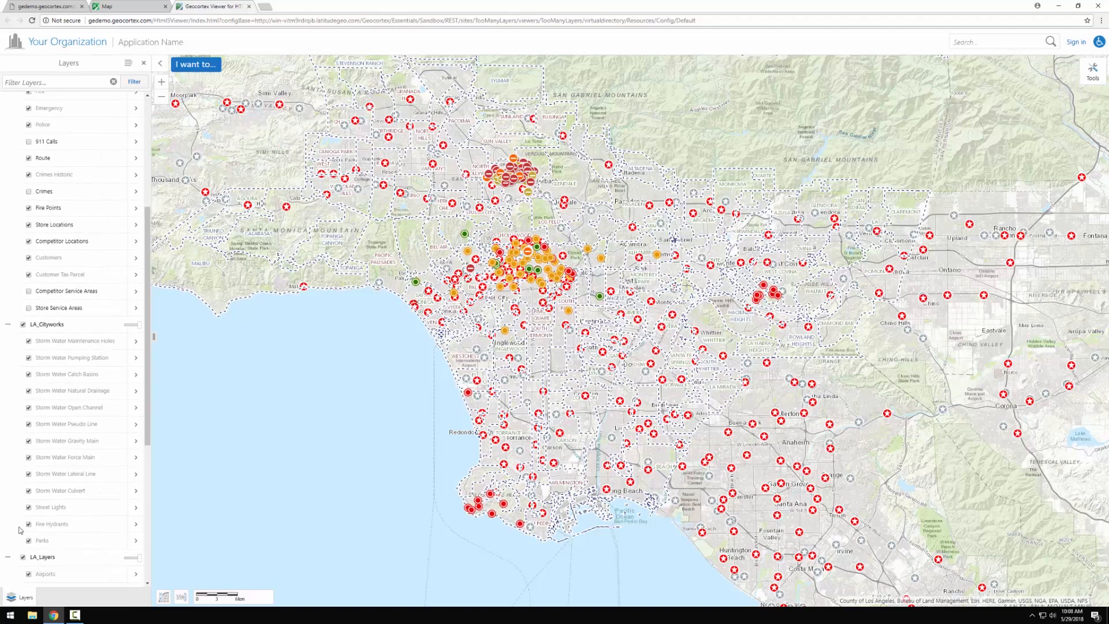
scroll(32, 520, "up", 15)
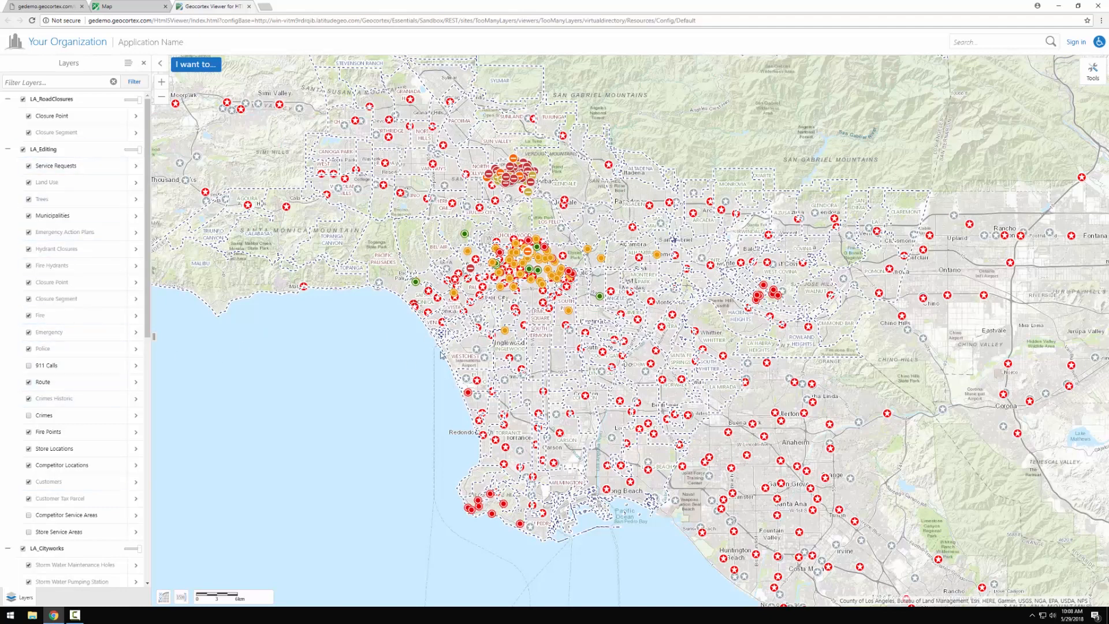
Switch to Geocortex Essentials Manager, close the TooManyLayers site and open the JustEnoughLayers site
left_click(144, 8)
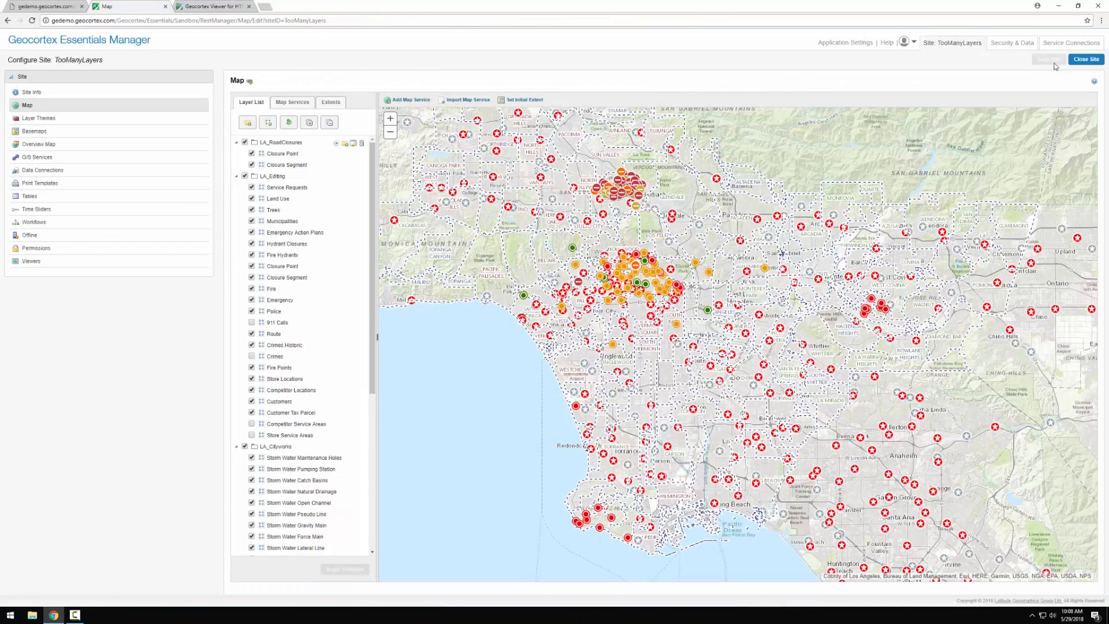
left_click(1087, 59)
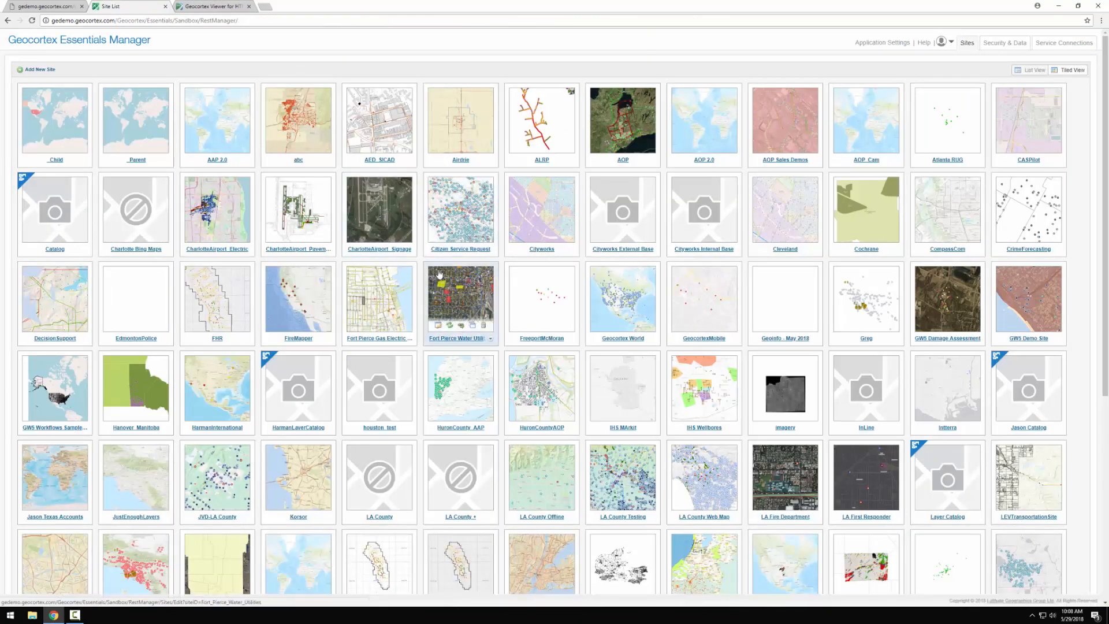
scroll(440, 275, "down", 5)
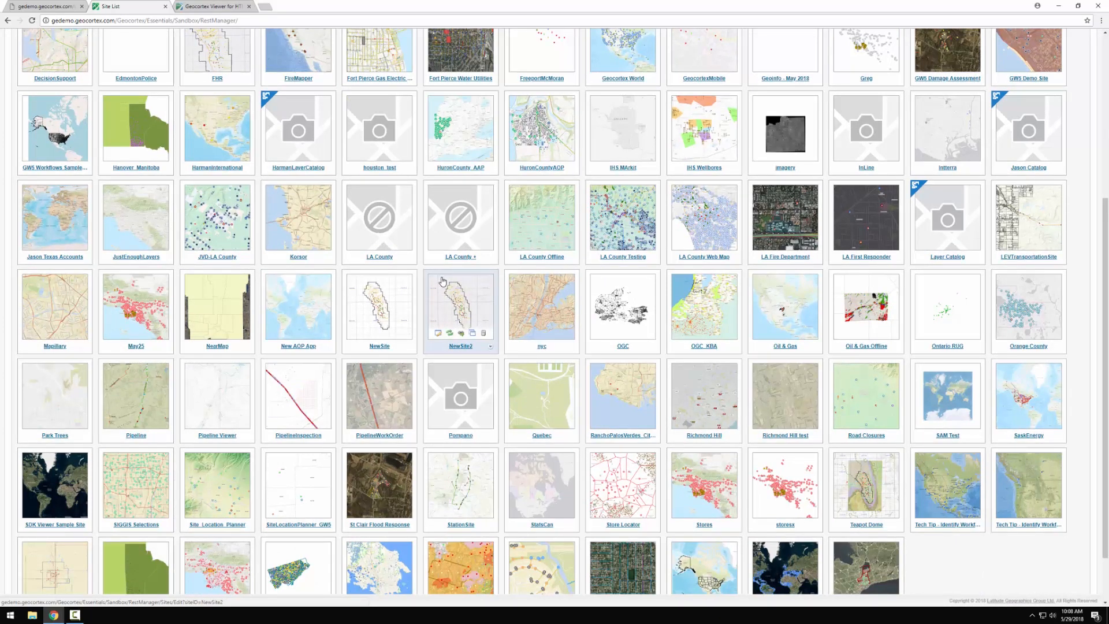
scroll(442, 282, "up", 2)
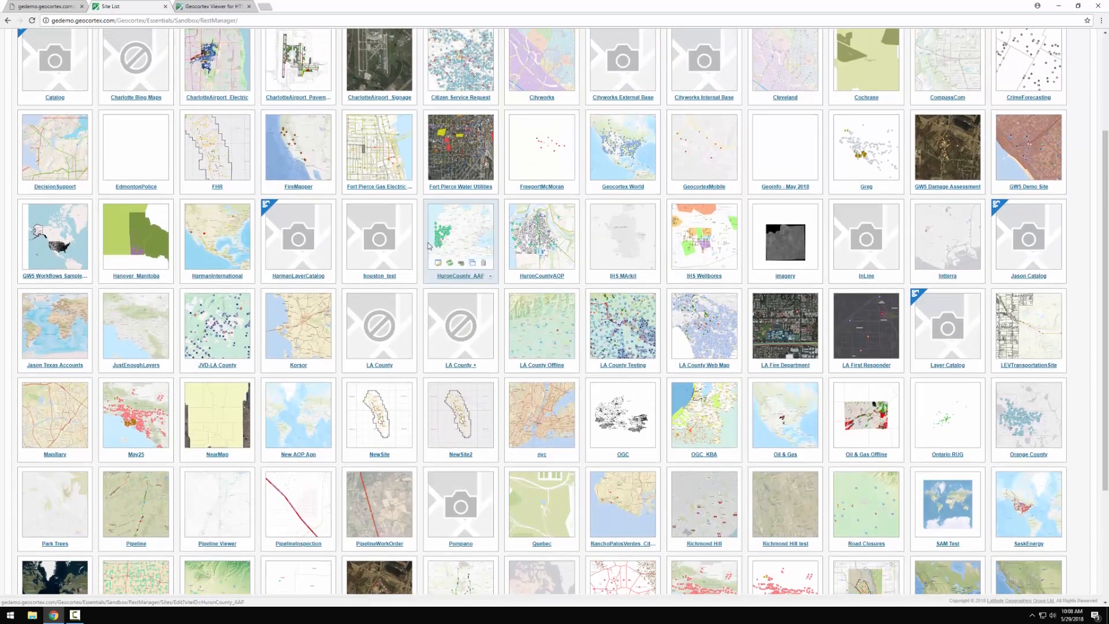
left_click(144, 339)
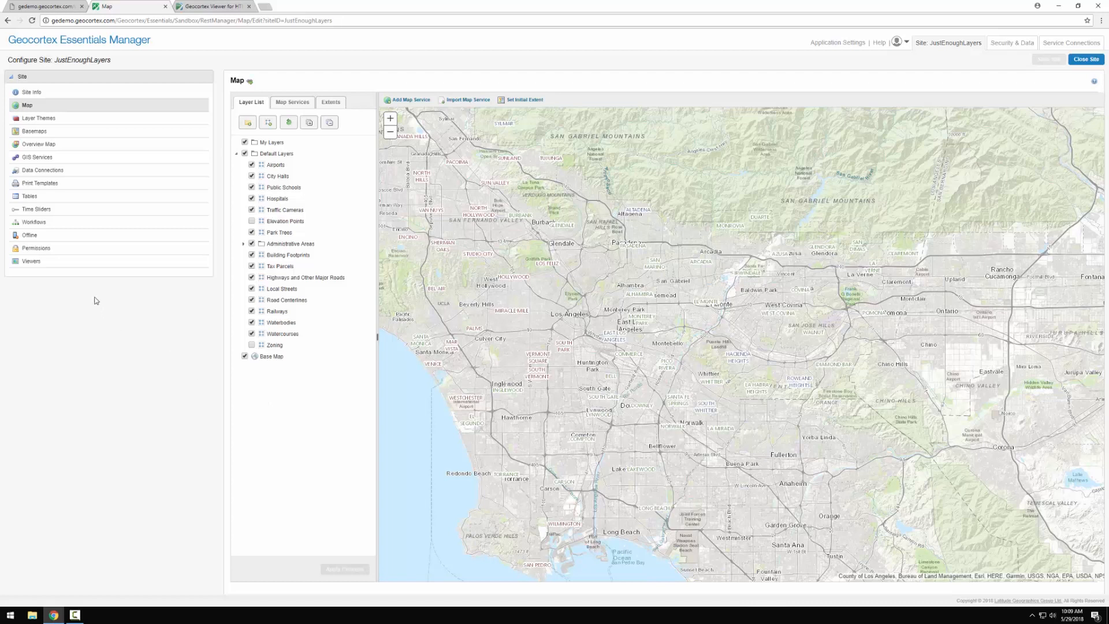
Check the site information of JustEnoughLayers for its layer catalogs and close the site
left_click(52, 94)
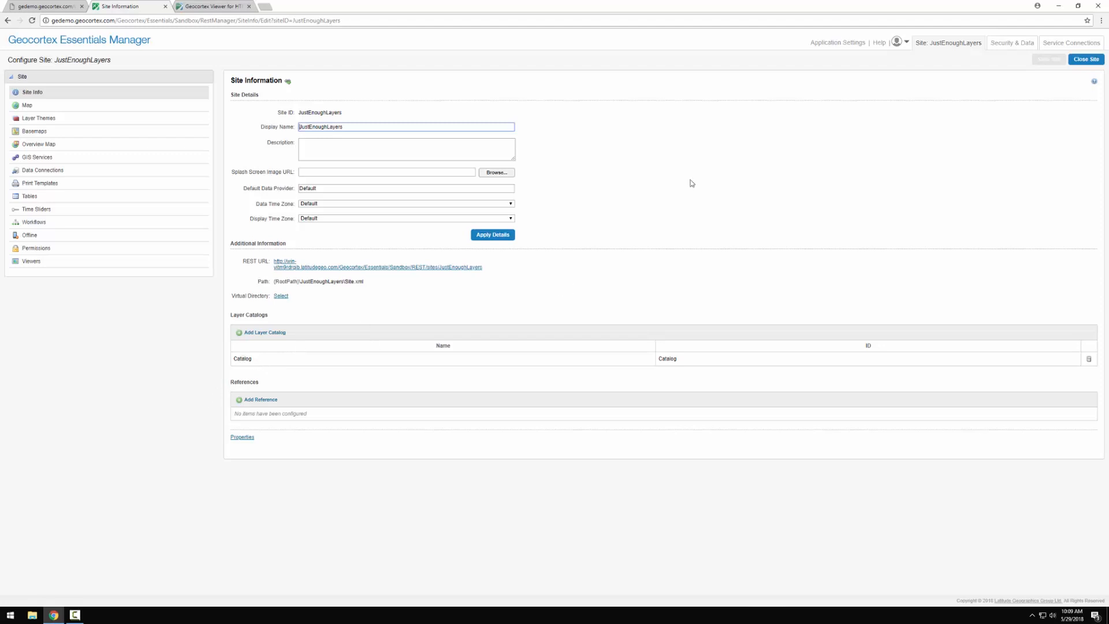
left_click(1086, 59)
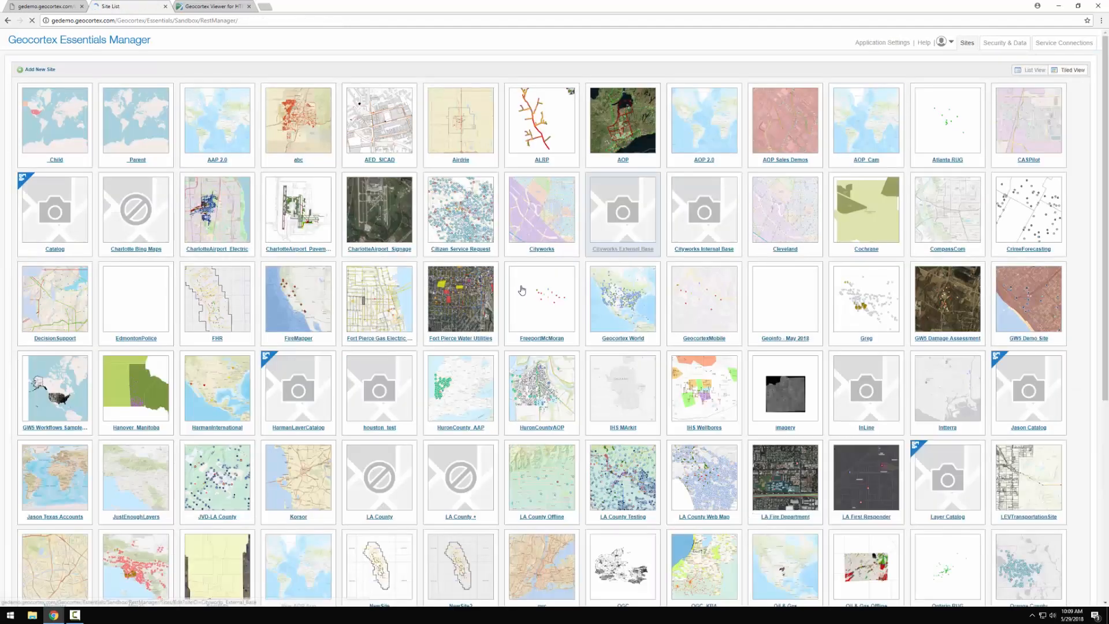
mouse_move(242, 367)
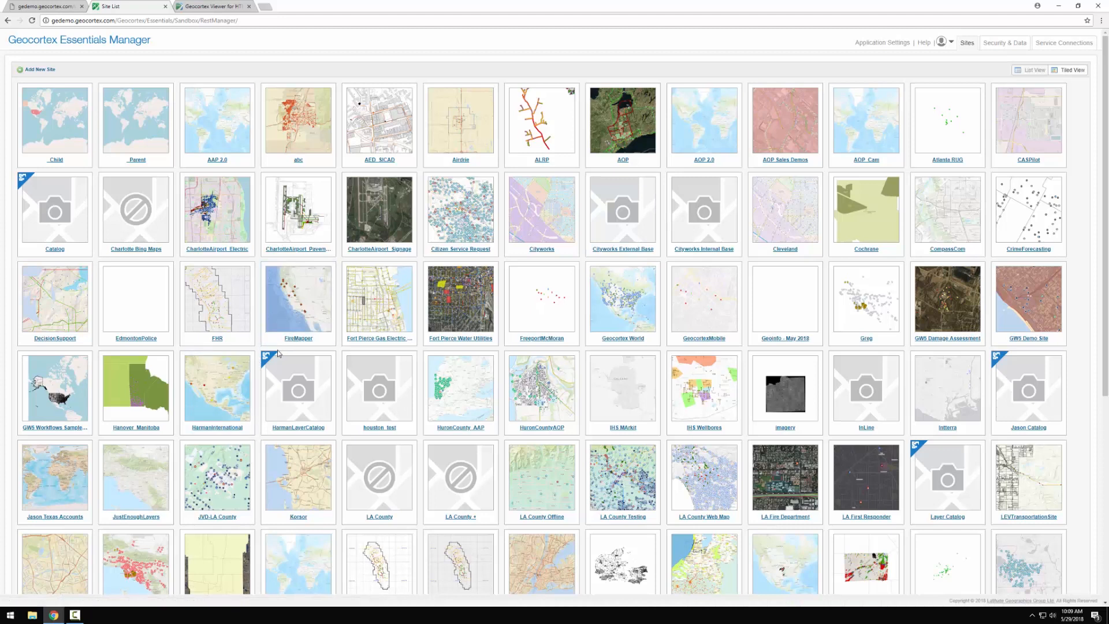
mouse_move(22, 183)
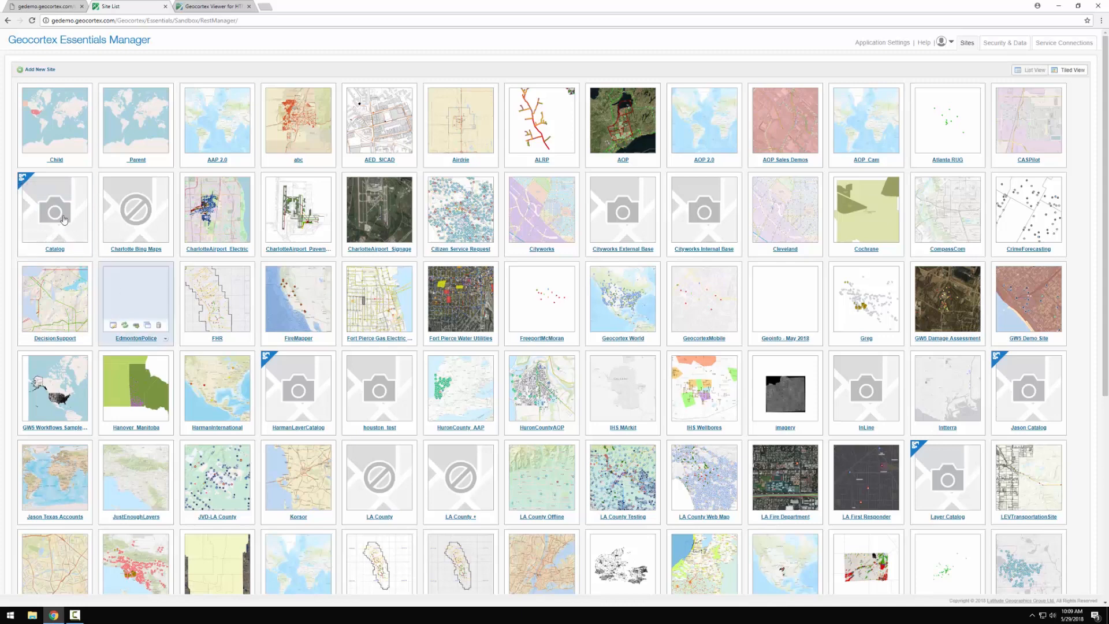
left_click(38, 70)
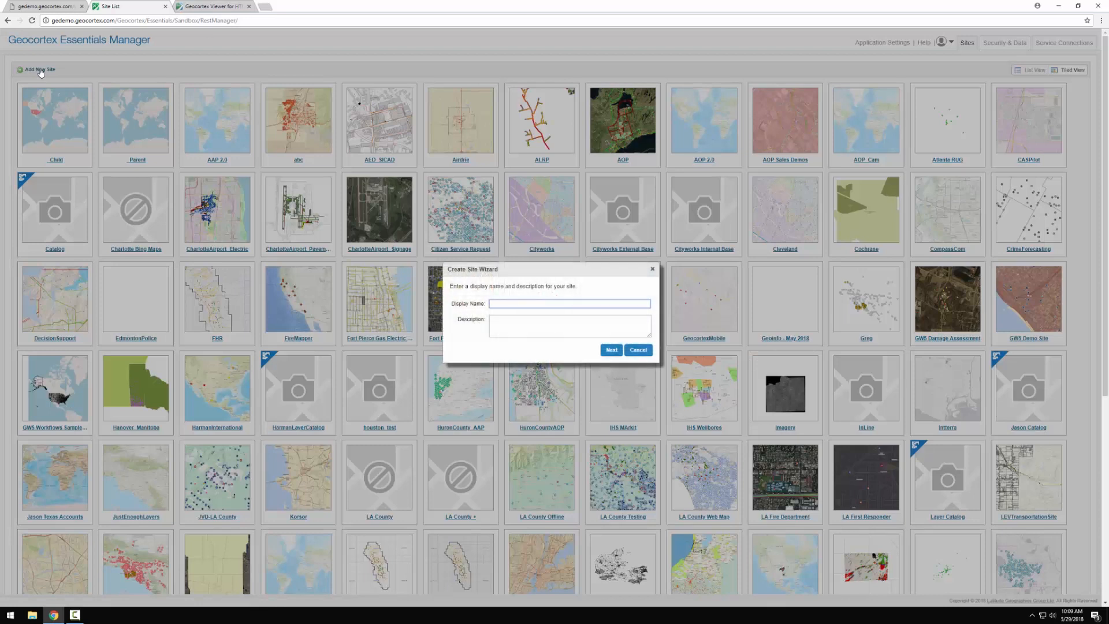
key("ctrl+v")
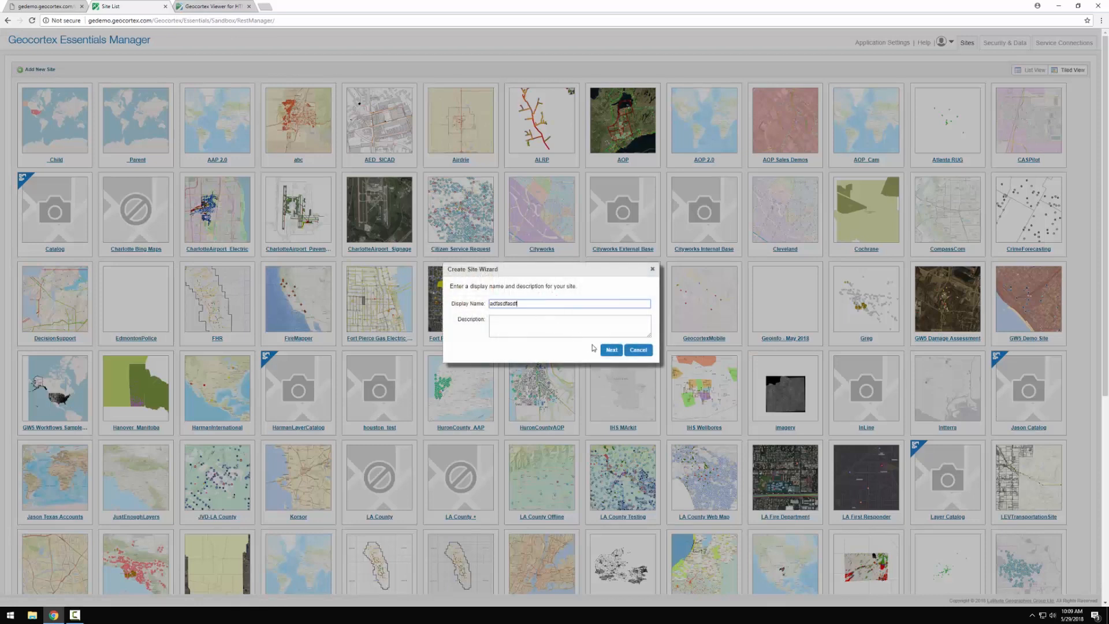
left_click(611, 350)
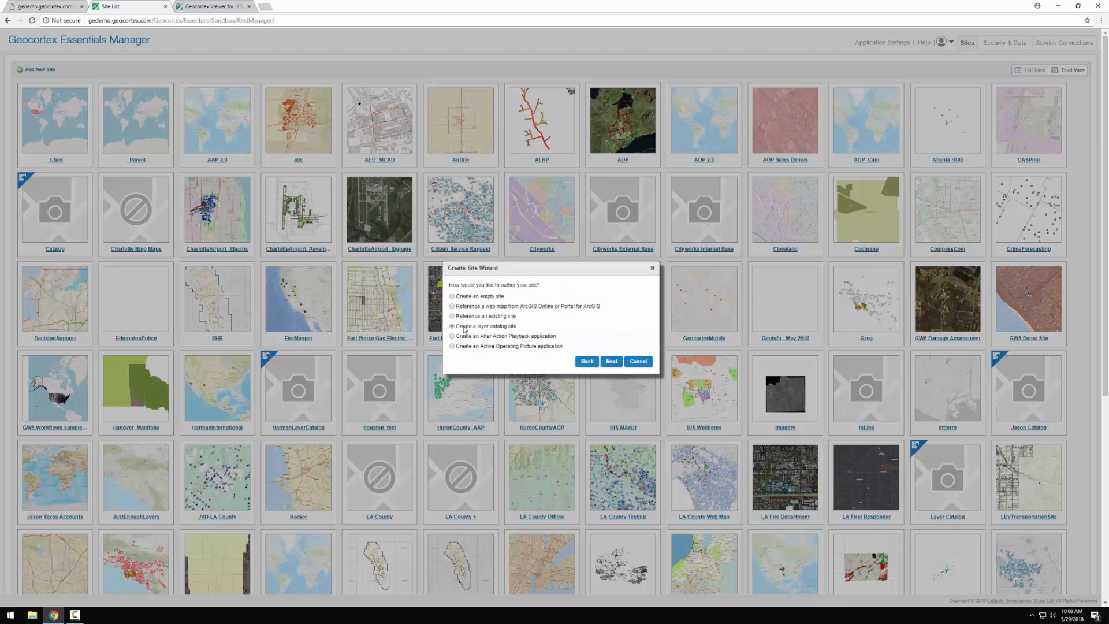
left_click(638, 361)
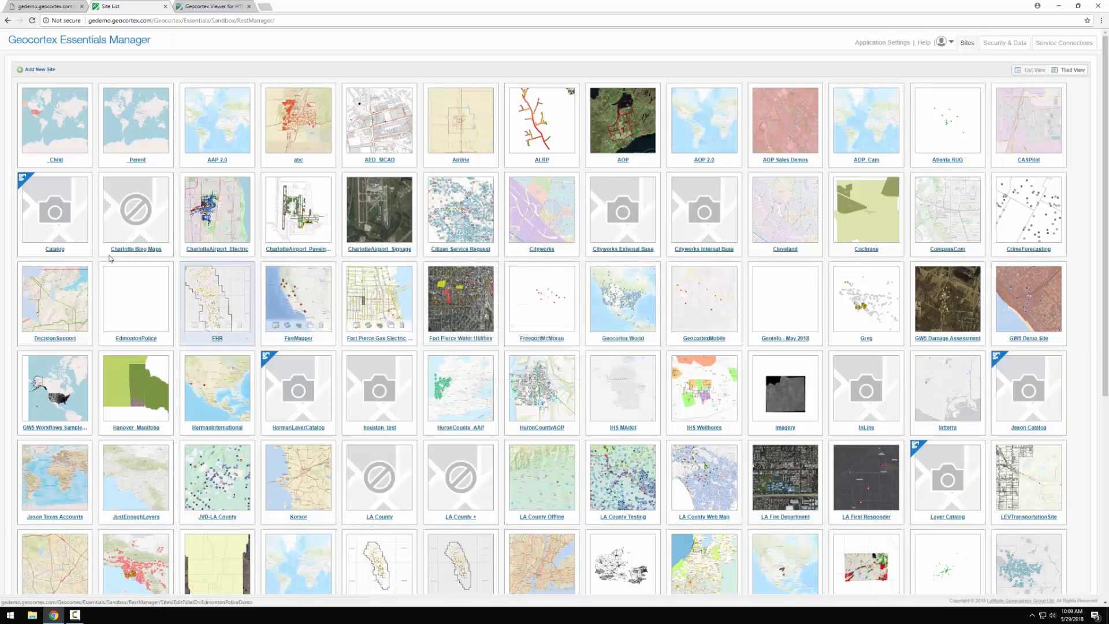
Open the Catalog site, examine its layer list and the Hydrant Closures layer's settings, and close the site
left_click(74, 226)
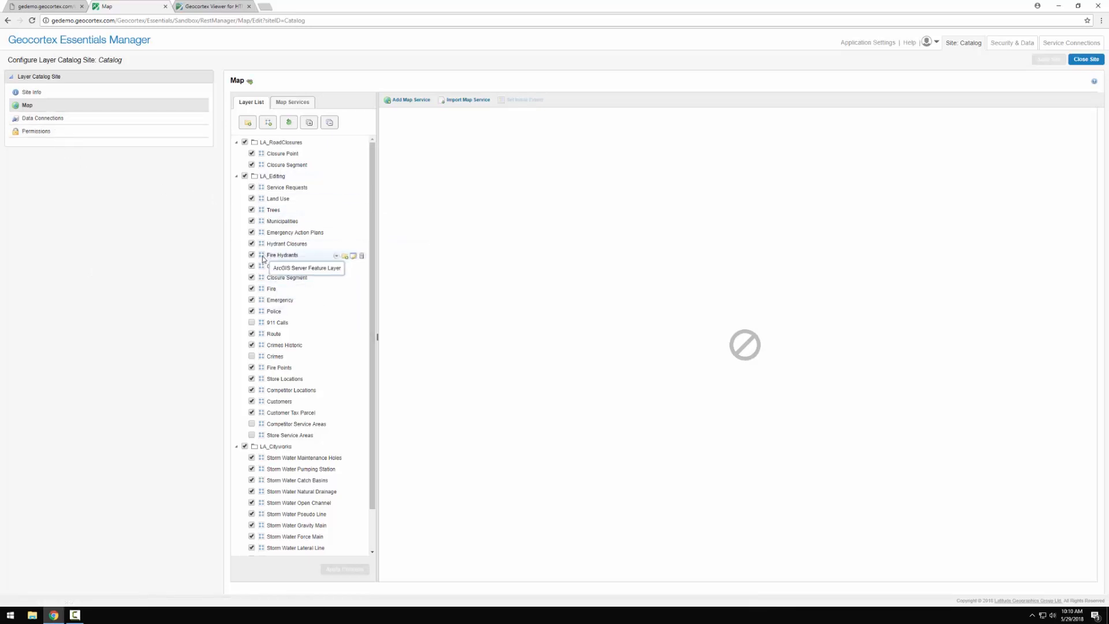
scroll(296, 347, "down", 2)
scroll(295, 352, "up", 2)
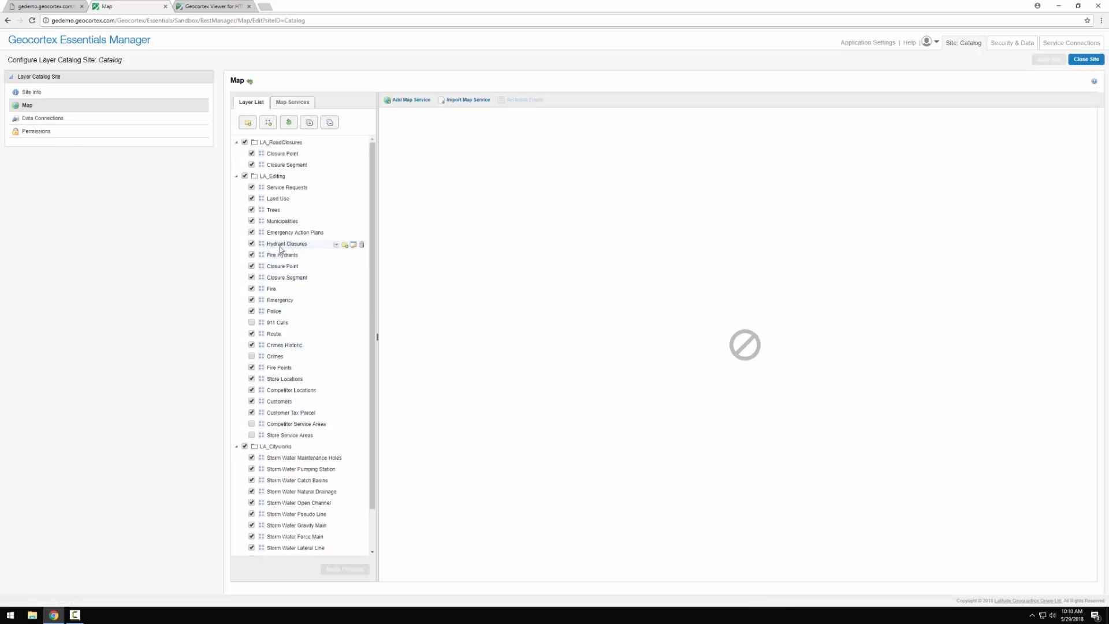
left_click(352, 245)
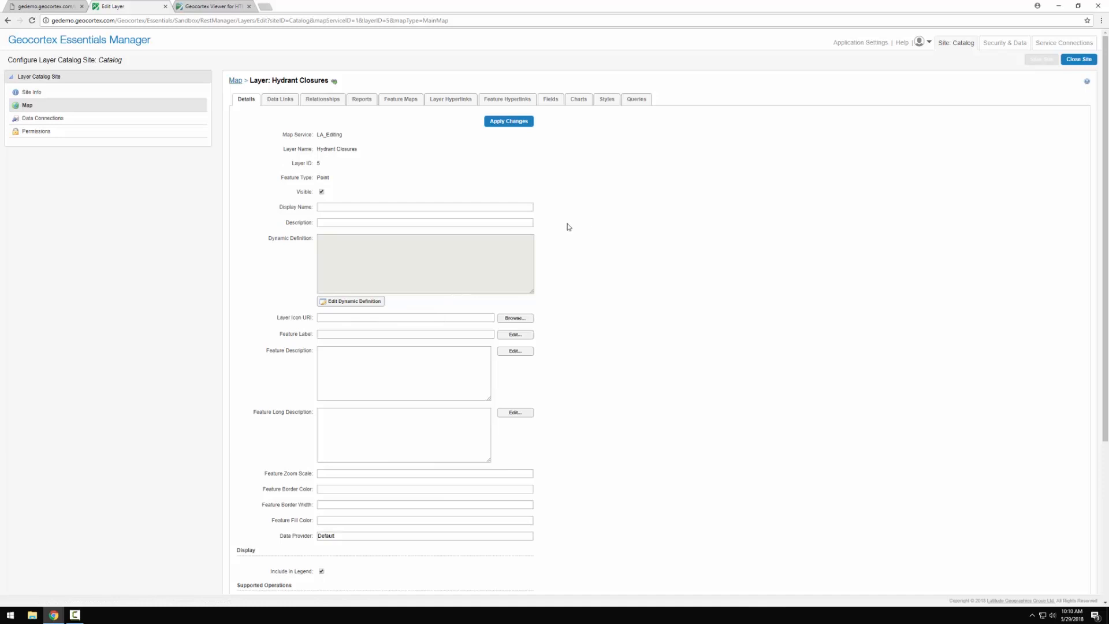
left_click(1079, 59)
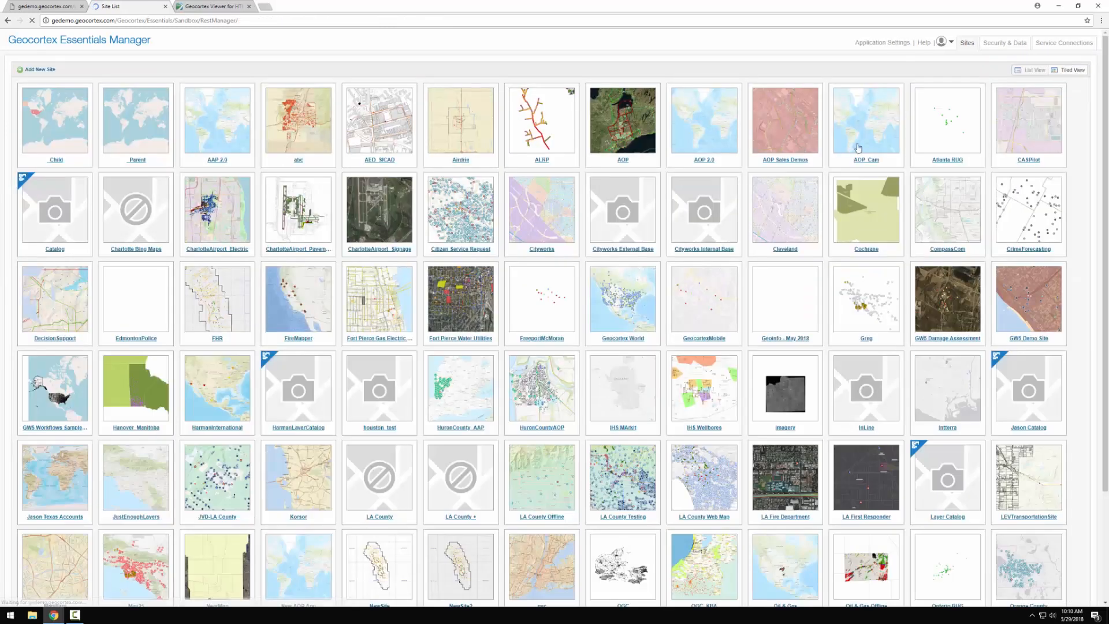
Reopen the JustEnoughLayers site, collapse the Default Layers folder and inspect the options of the My Layers folder
mouse_move(431, 331)
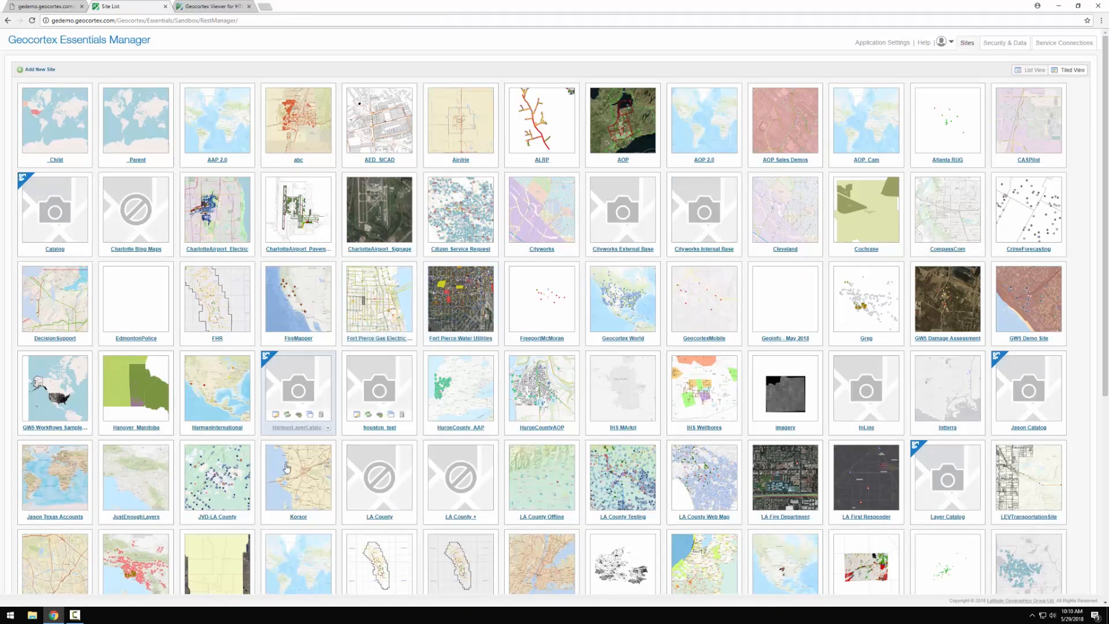
left_click(139, 482)
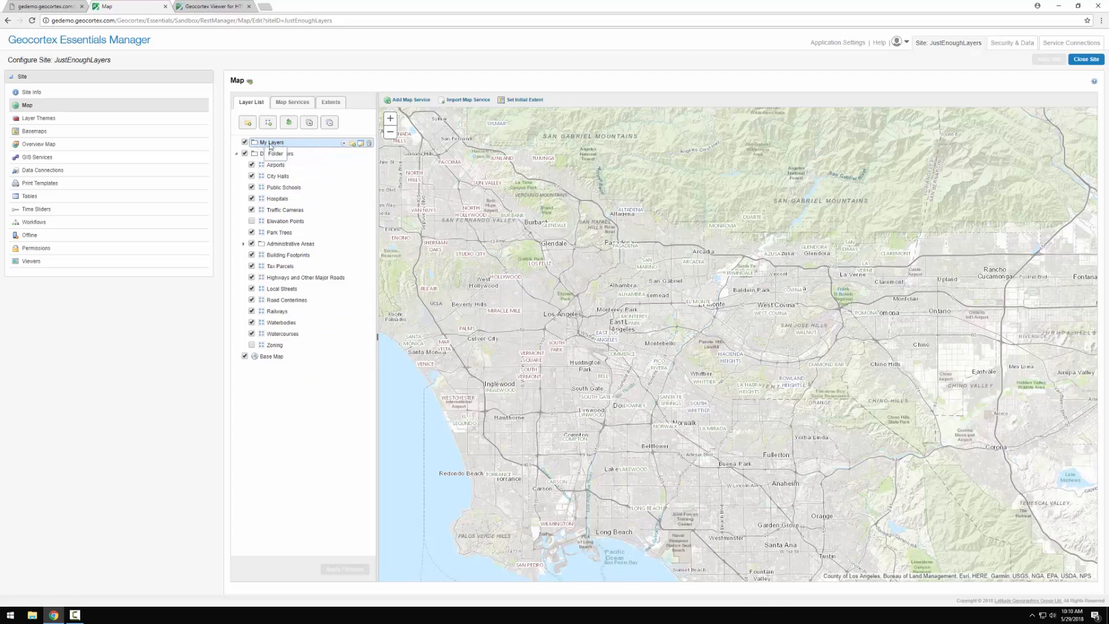
left_click(236, 153)
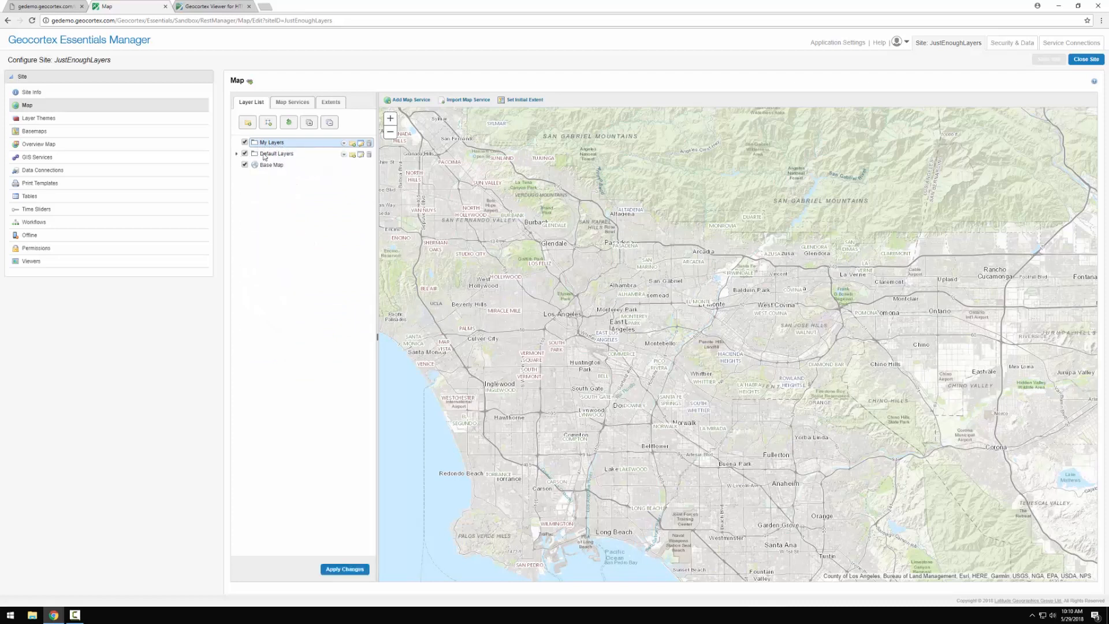
left_click(343, 144)
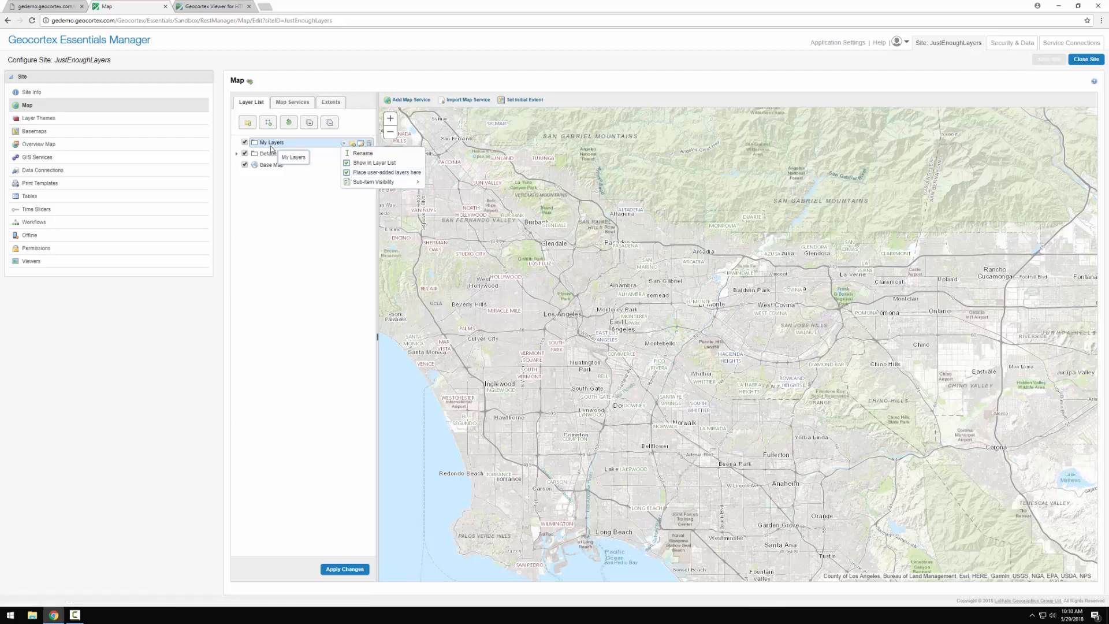
left_click(345, 292)
Open the JustEnoughLayers viewer for editing and examine the tools in its toolbar configuration
left_click(104, 265)
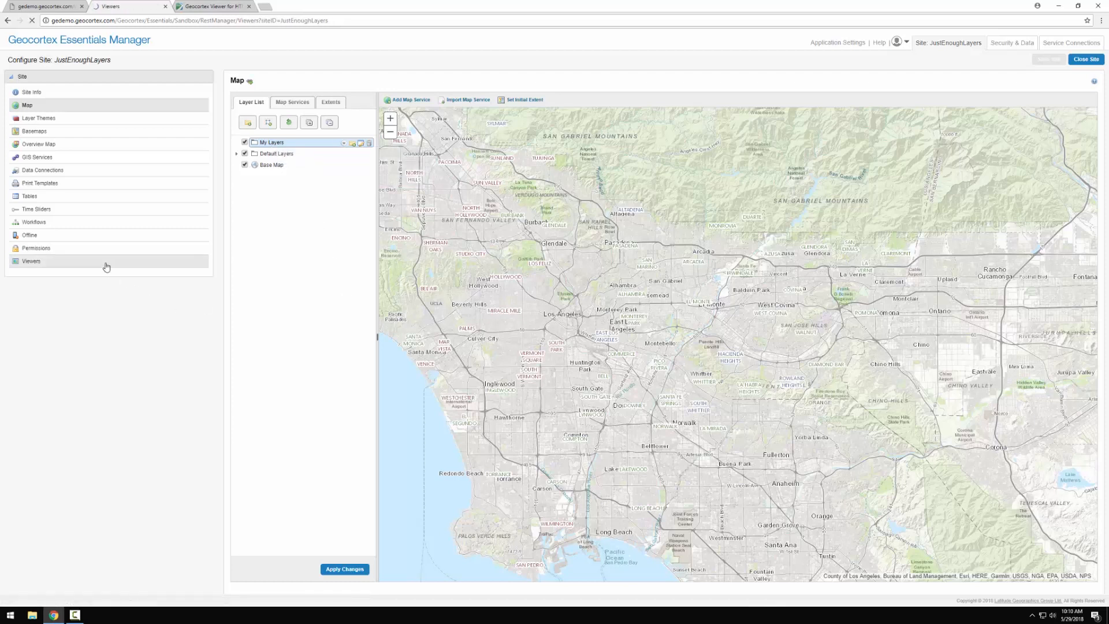
left_click(1078, 126)
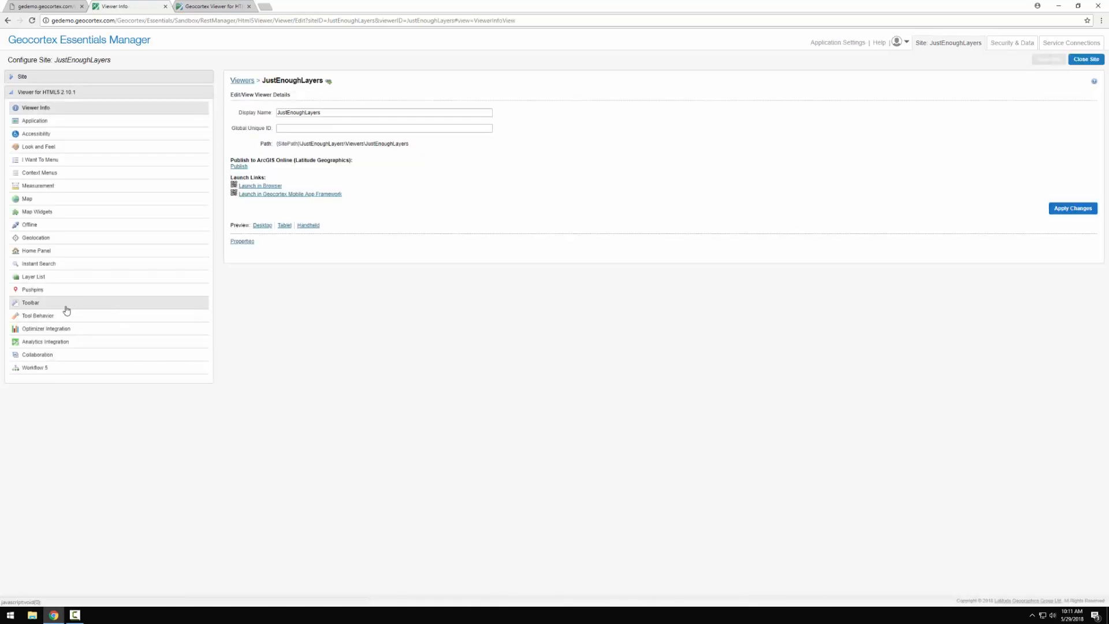
left_click(66, 311)
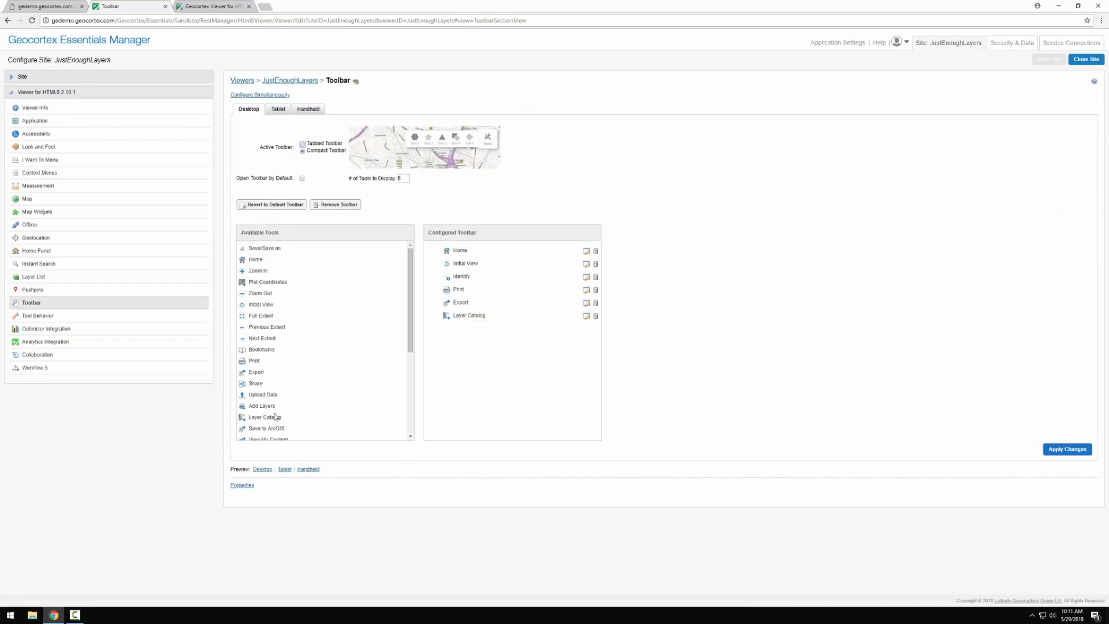
Launch the JustEnoughLayers viewer in the browser and sign in using the LatitudeGeo option
left_click(297, 80)
left_click(271, 184)
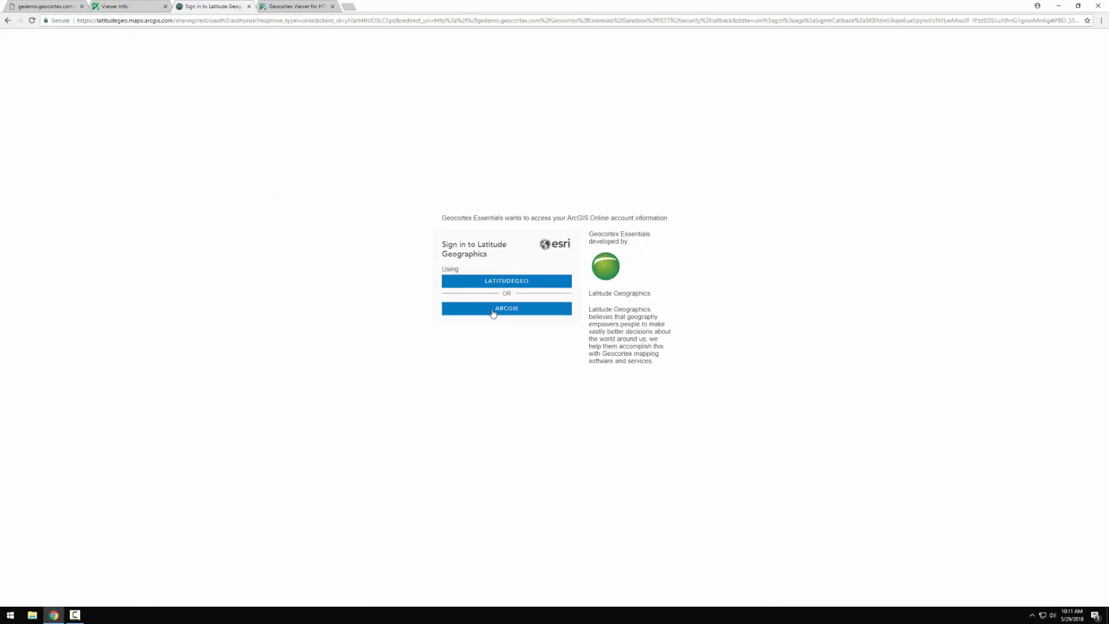
left_click(507, 282)
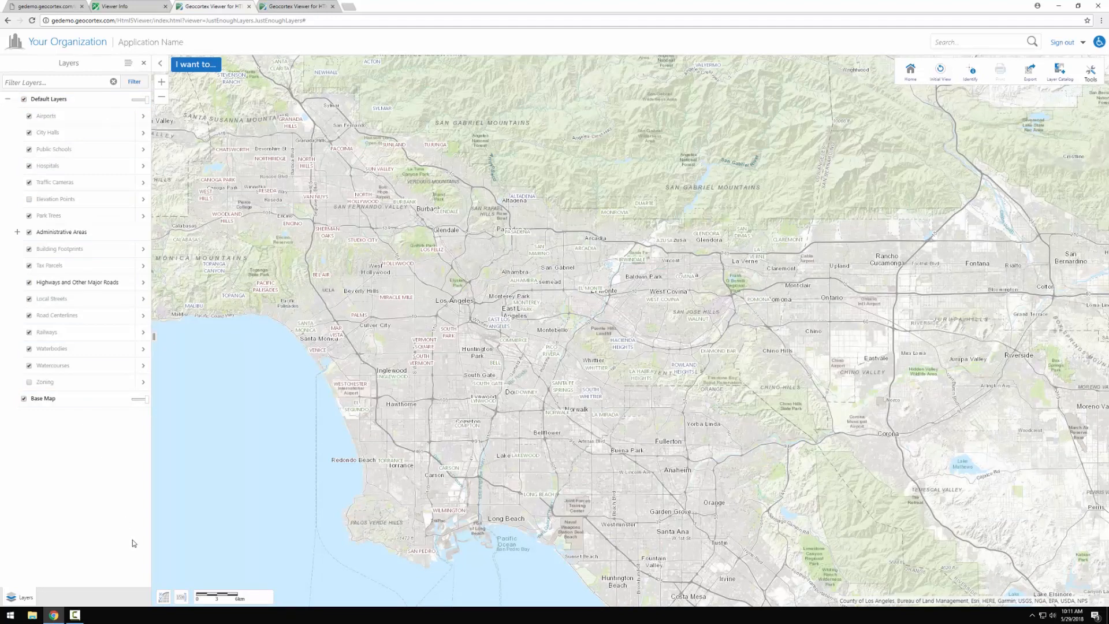
Open the layer catalog in the viewer and expand LA_RoadClosures, LA_Editing and LA_Cityworks to browse the available layers
left_click(1059, 76)
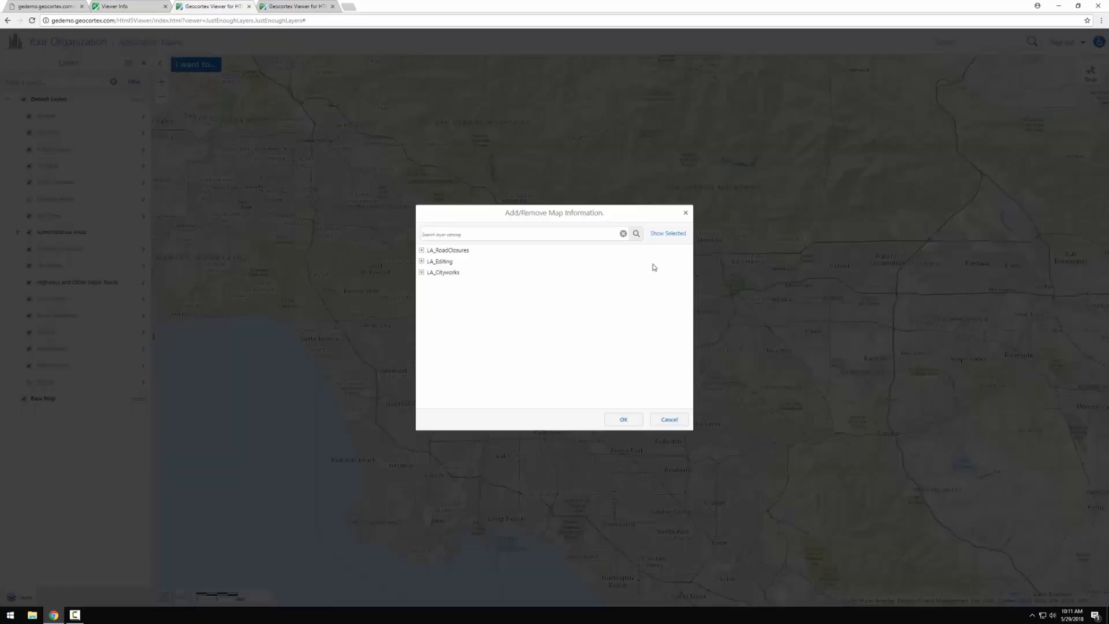
left_click(422, 251)
left_click(421, 284)
scroll(425, 293, "down", 3)
left_click(421, 402)
scroll(425, 392, "down", 3)
scroll(427, 369, "up", 5)
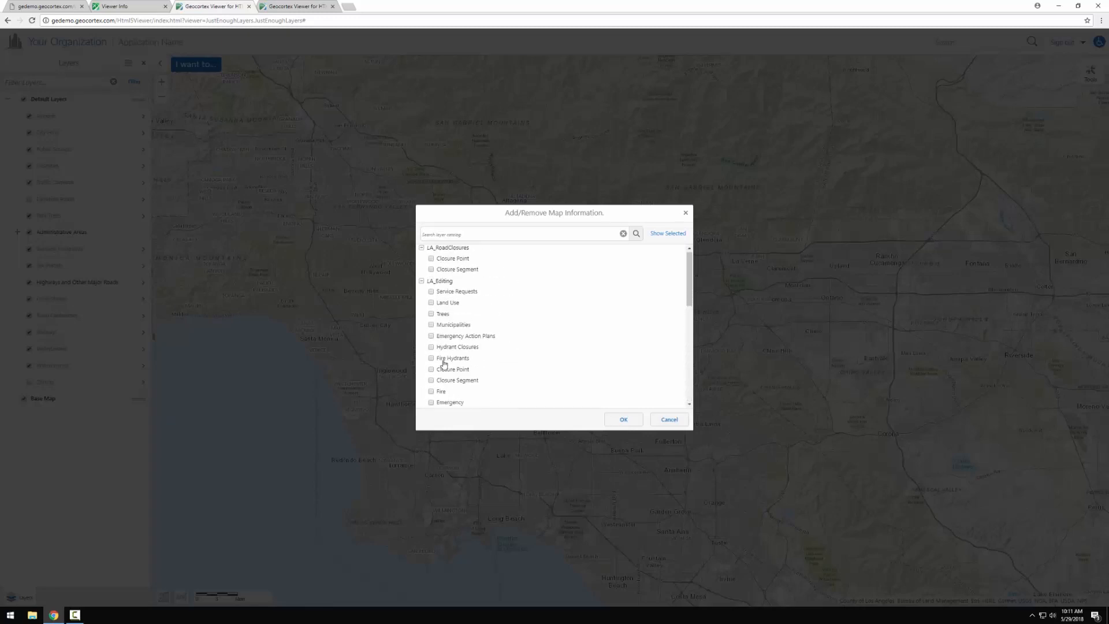
Search the layer catalog for "911" and add the 911 Calls layer to the map
type("911")
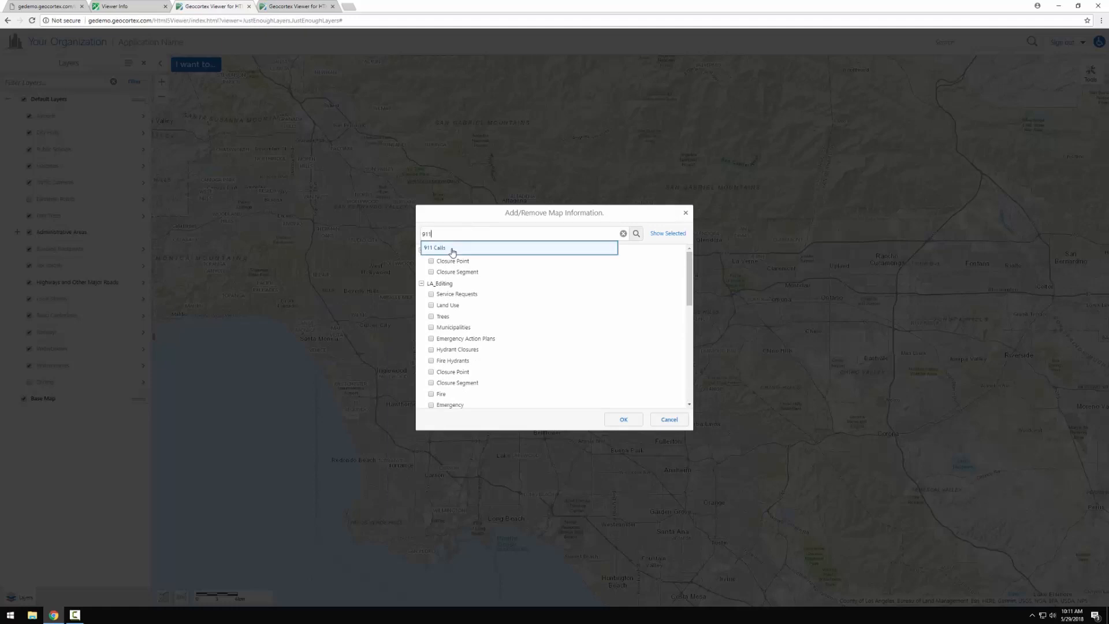
left_click(453, 252)
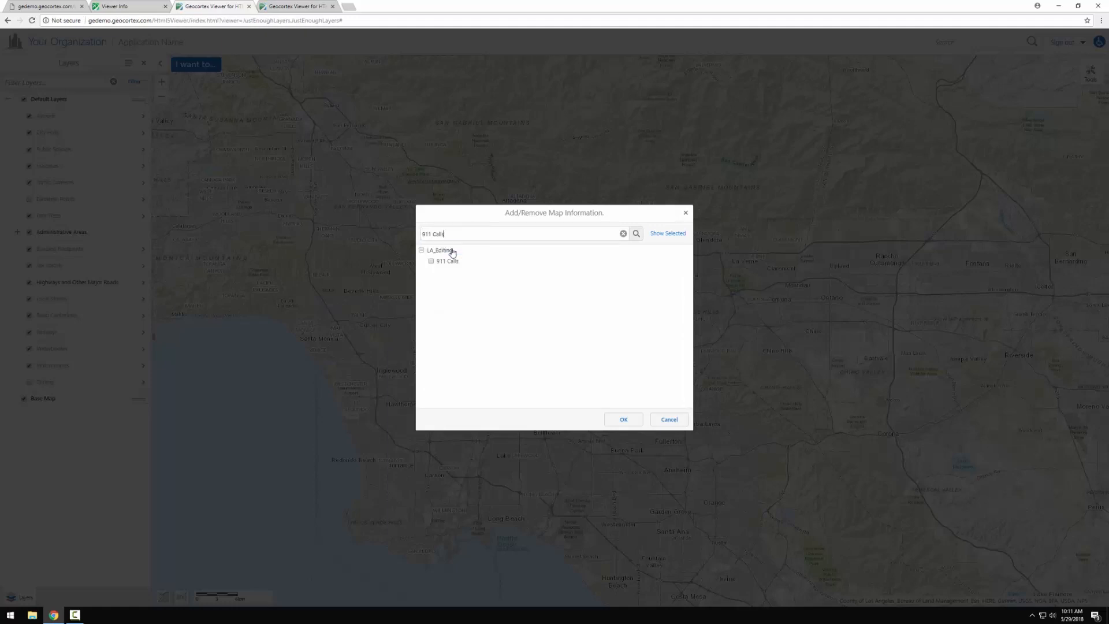
left_click(432, 262)
left_click(623, 419)
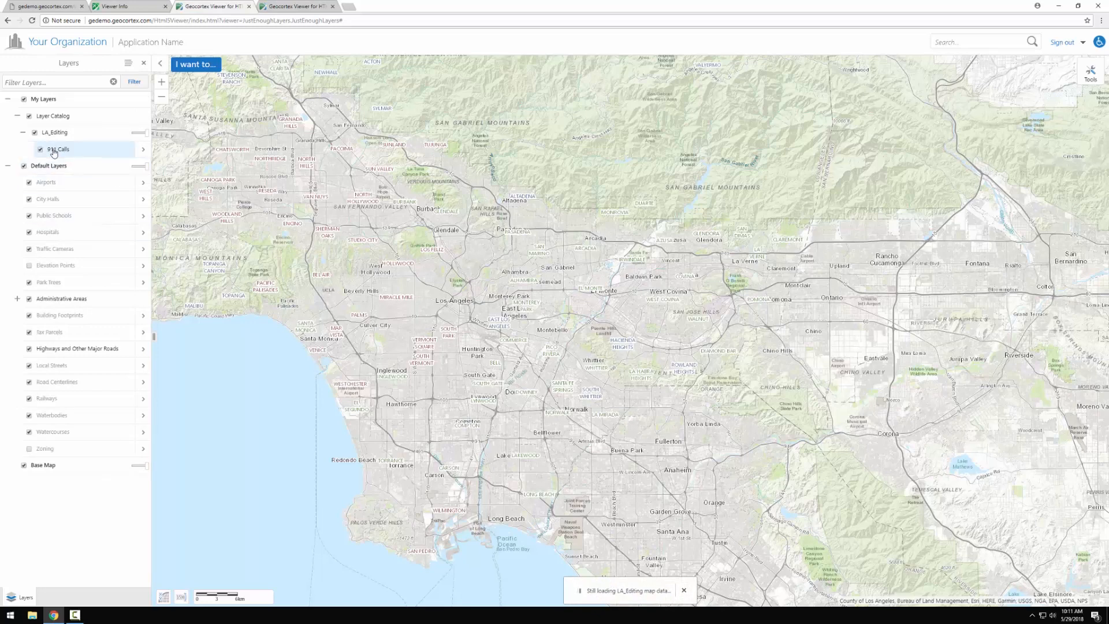
left_click_drag(363, 330, 428, 316)
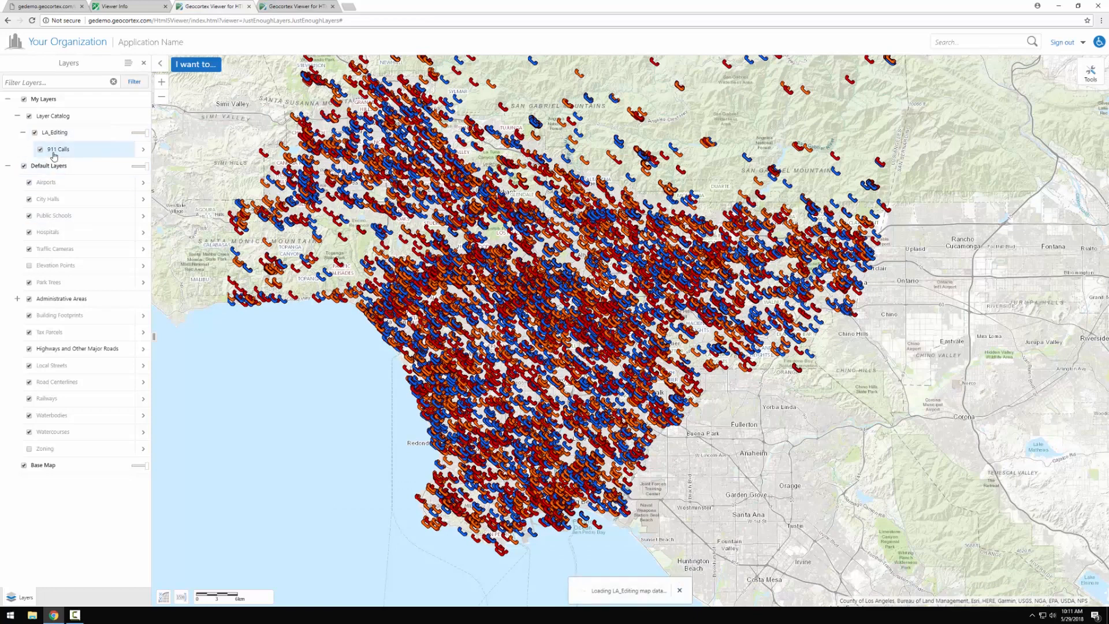